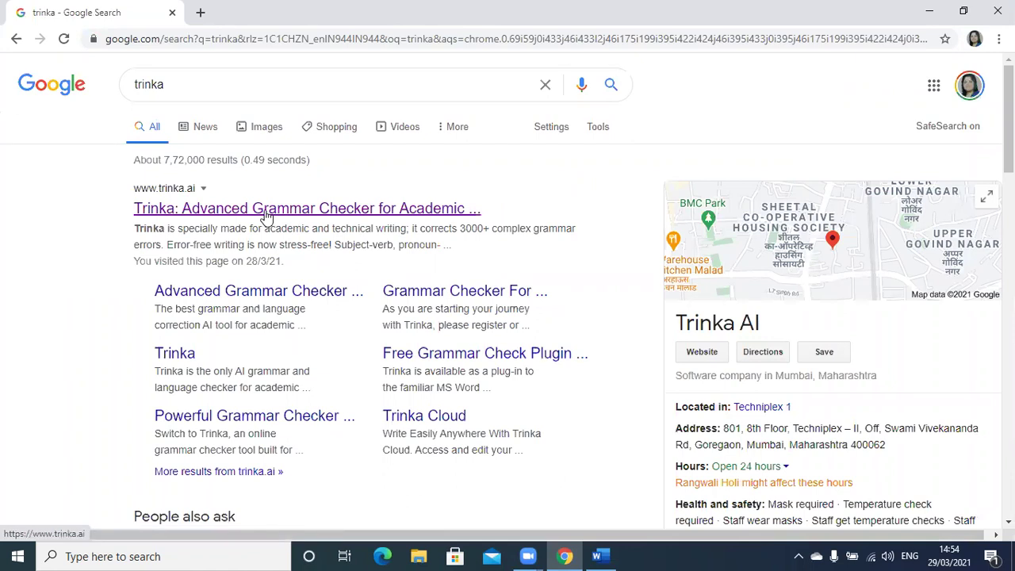
Open the Trinka website from the search results, log in to the account, and open Demo File.
click(267, 214)
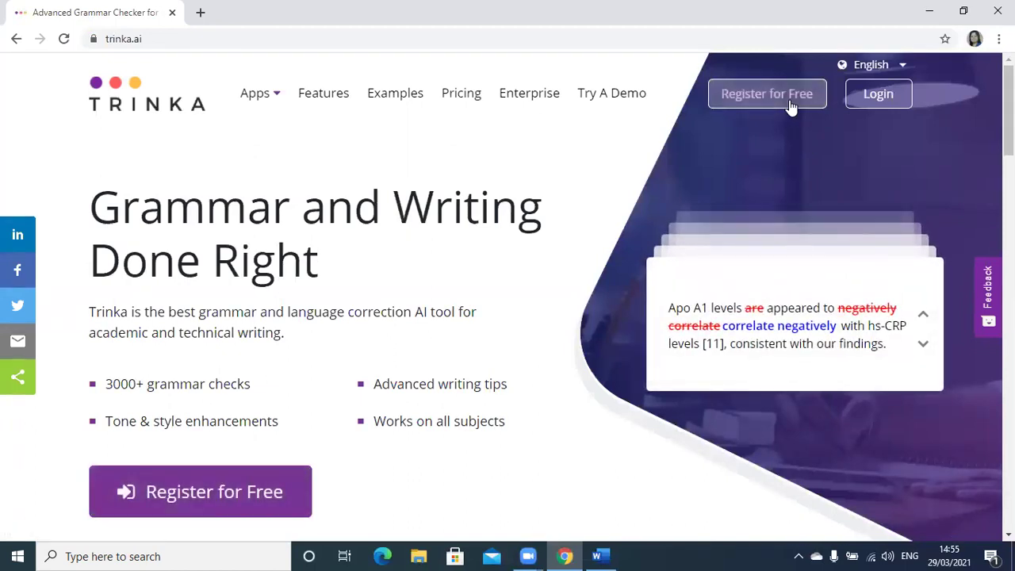
click(885, 97)
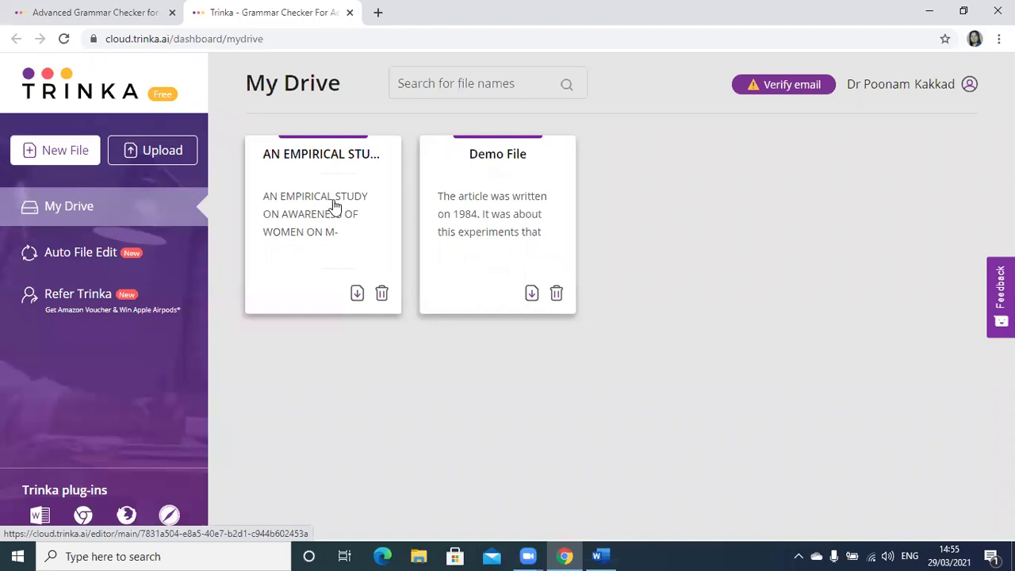
click(466, 214)
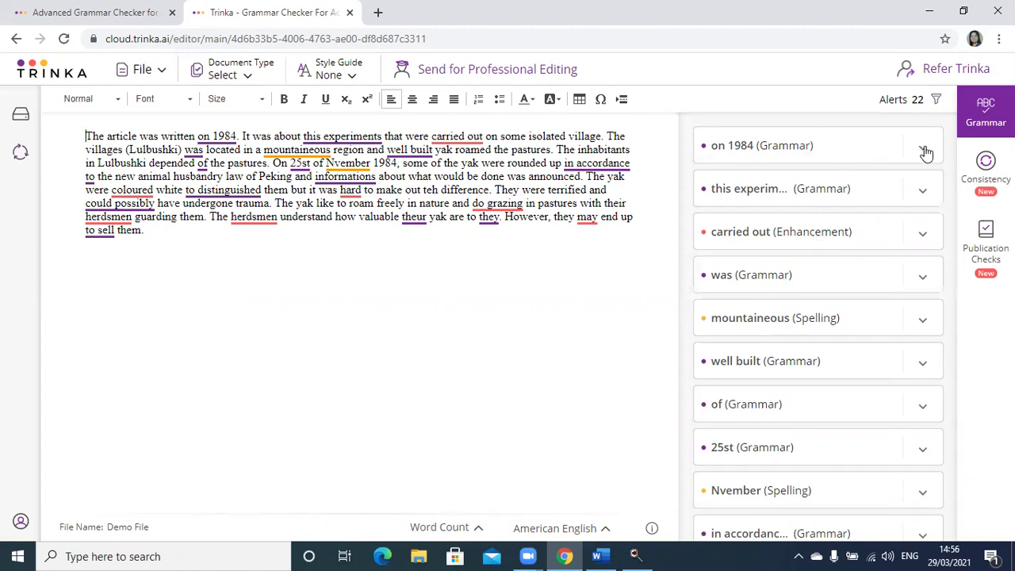
Examine the suggested corrections and explanations for the "carried out" and "on 1984" alerts in Demo File.
click(923, 238)
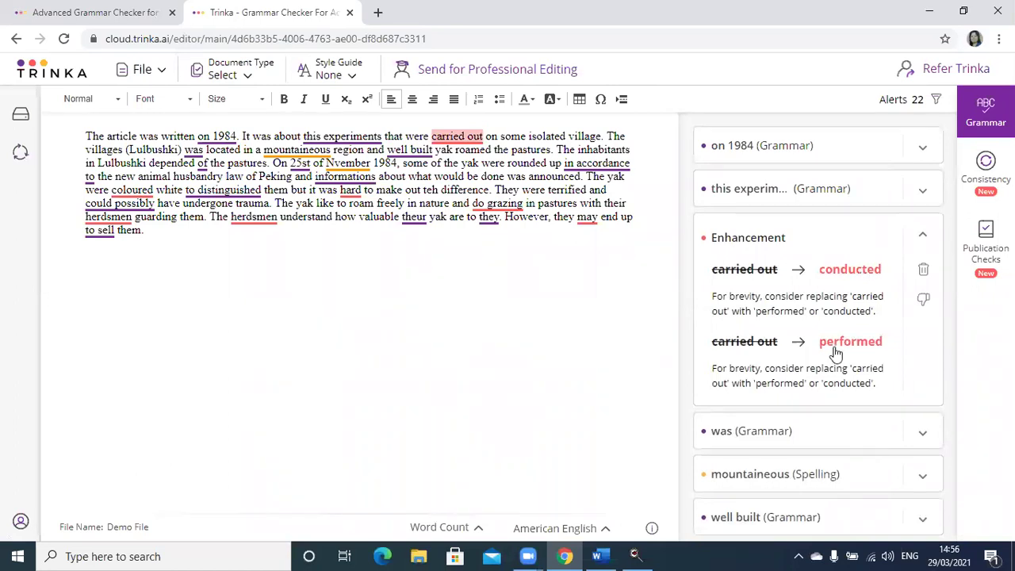
click(922, 150)
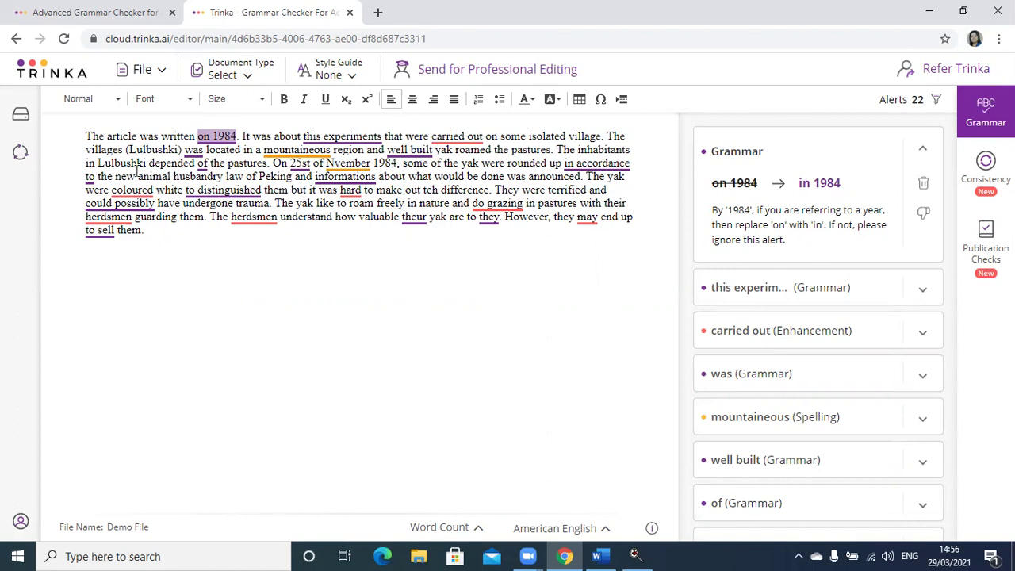
Return to My Drive and create a new blank file.
click(14, 38)
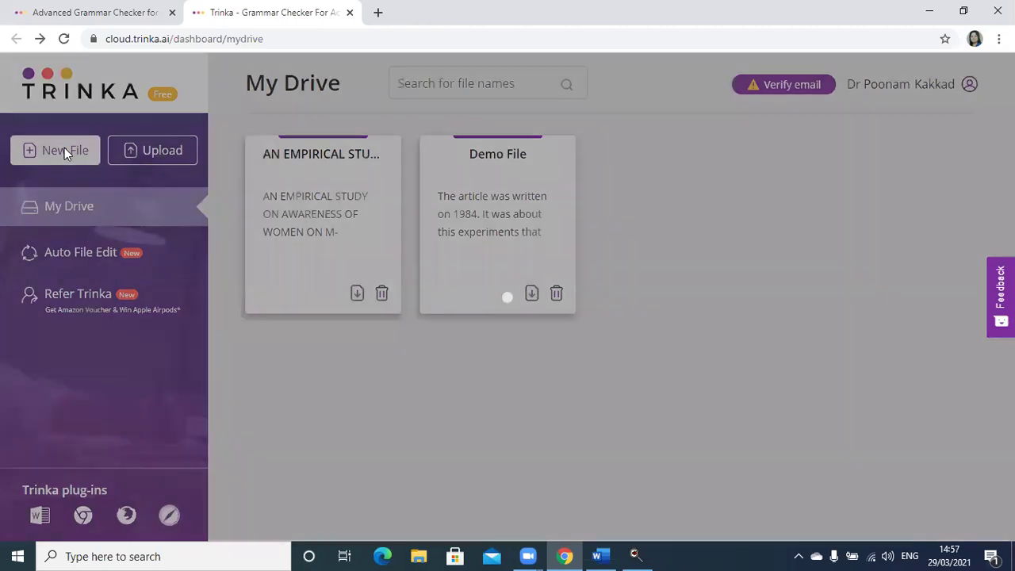
click(65, 151)
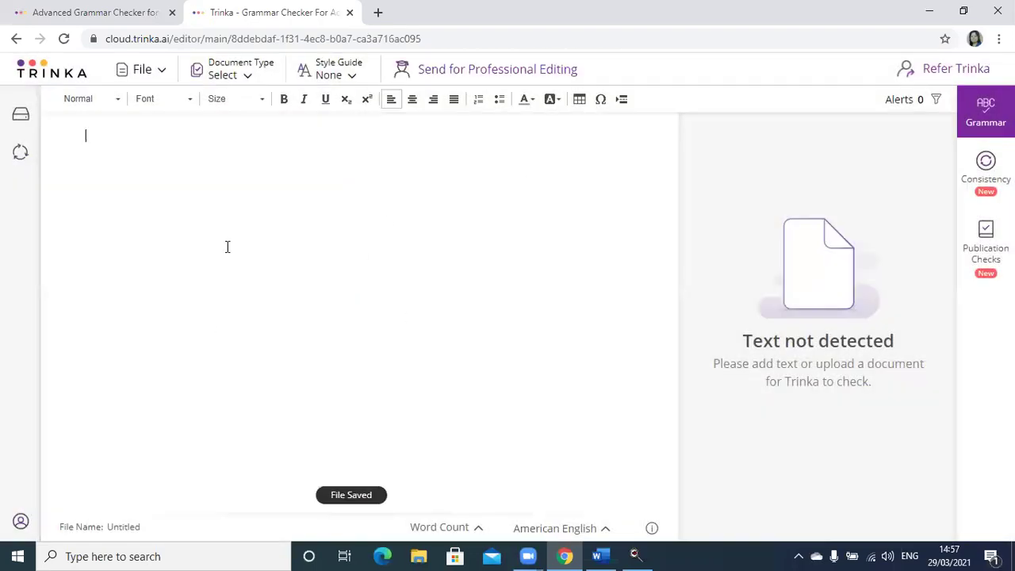
text(jdflj;fdjghajhfjasfj;lajdf;j;ak)
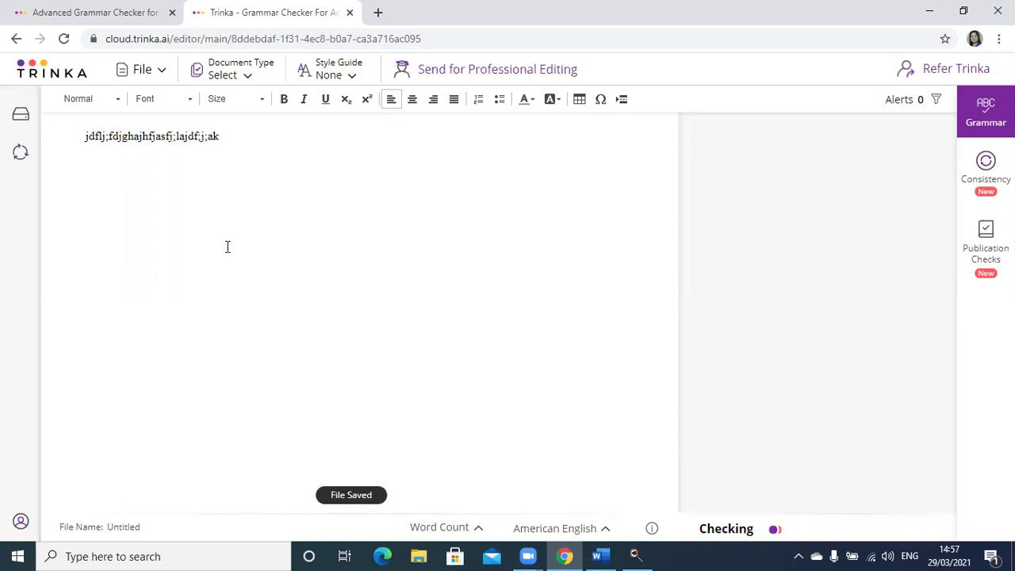
key(BackSpace)
key(BackSpace)
key(BackSpace)
key(BackSpace)
key(BackSpace)
key(BackSpace)
key(BackSpace)
key(BackSpace)
key(BackSpace)
key(BackSpace)
key(BackSpace)
key(BackSpace)
key(BackSpace)
key(BackSpace)
key(BackSpace)
key(BackSpace)
key(BackSpace)
key(BackSpace)
key(BackSpace)
key(BackSpace)
key(BackSpace)
key(BackSpace)
key(BackSpace)
key(BackSpace)
key(BackSpace)
key(BackSpace)
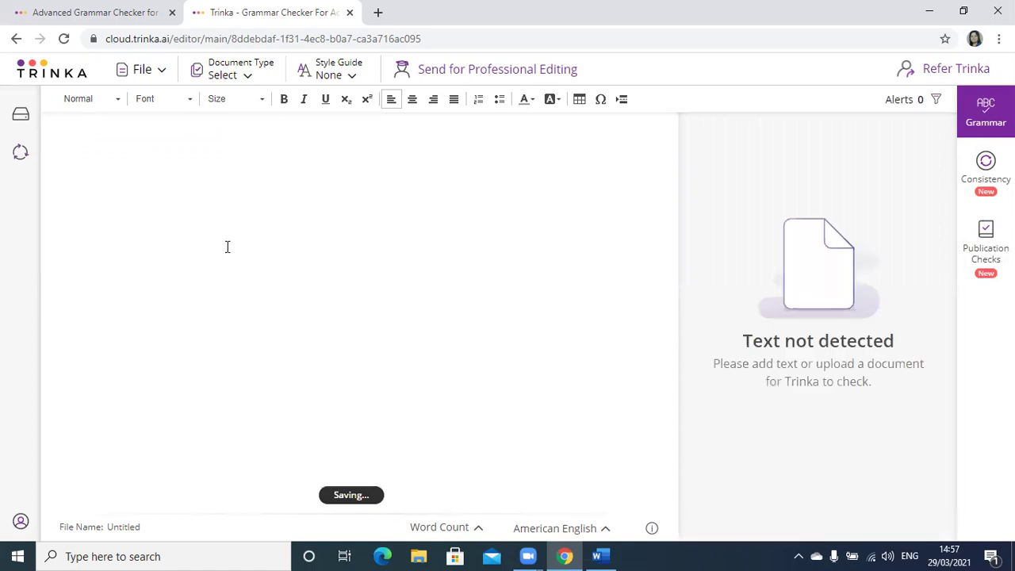
Enter the sample lines "kshfklshjashfjkajfkjkflajskfj;aljfklajlfj;kad" and "dbfjsdnfnk;shjla;kfsk;gvjkjlabfjlna;kdgn;lksdfnm" in the blank file, and return to My Drive.
text(kshfklshjashfjkajfkjkflajskfj;alj)
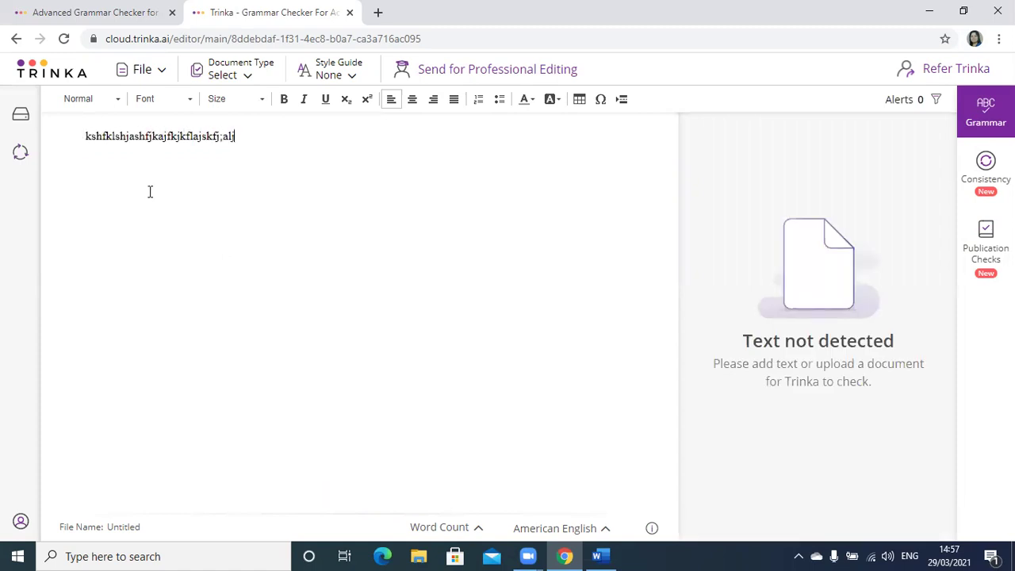
text(fklajlfj;kad dbfjsdnfnk;shjla;kfsk;gvjkjlabfjlna;kdgn;lksdfnm)
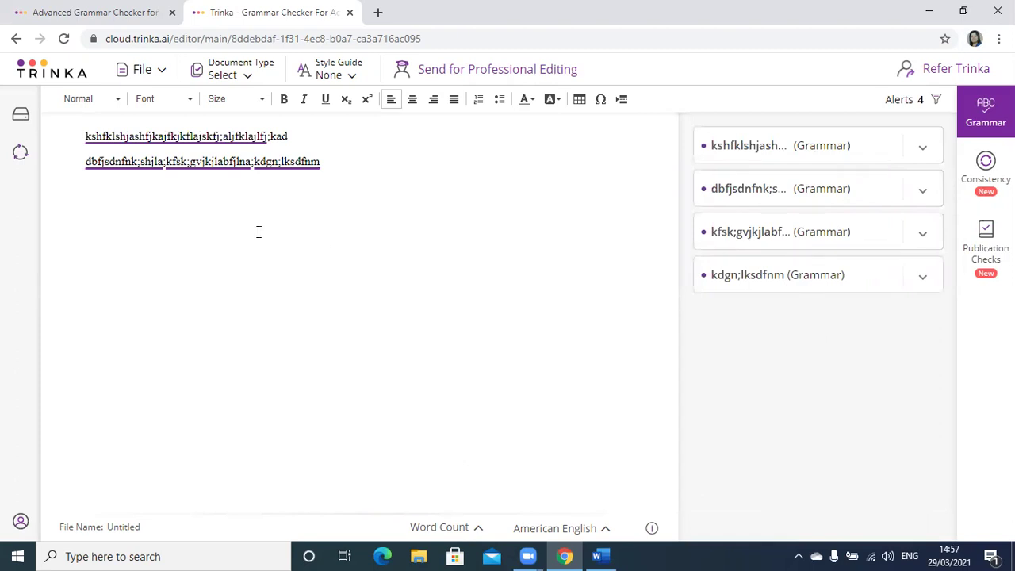
click(14, 42)
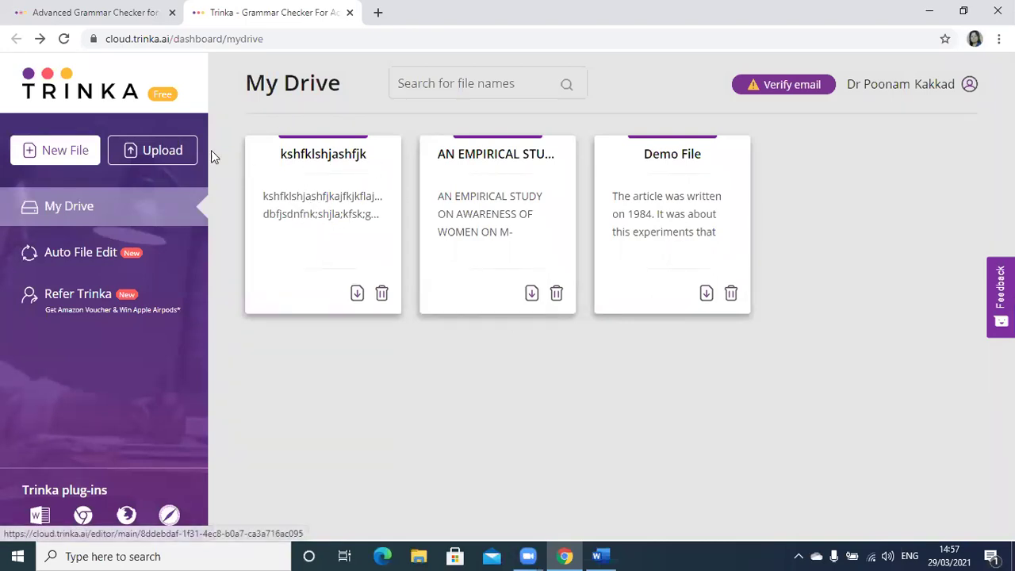
Upload the Word document whose name starts with "Surveillance has already gone distant" from the Desktop folder.
click(168, 157)
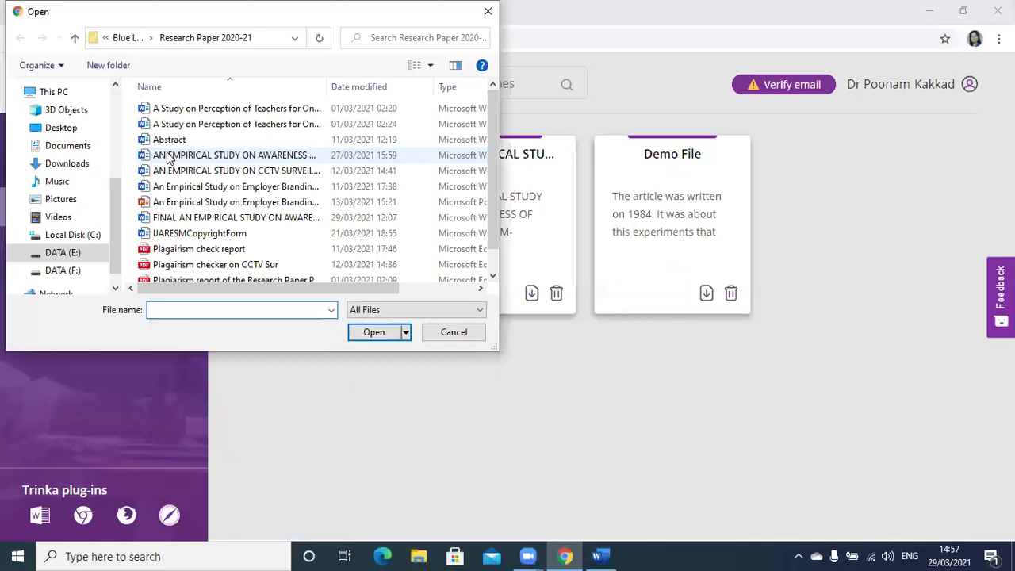
click(69, 133)
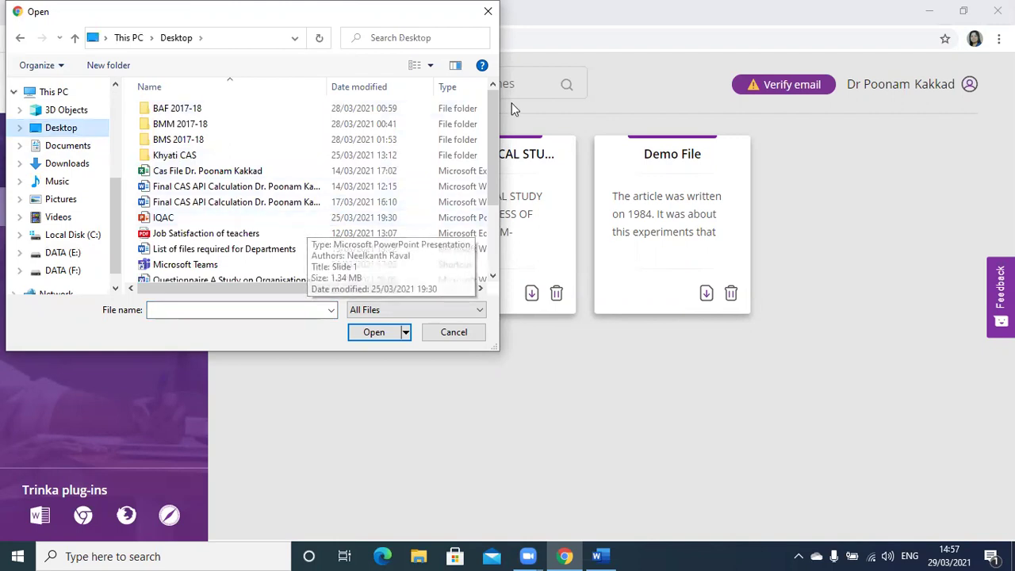
drag(492, 107, 496, 164)
click(241, 244)
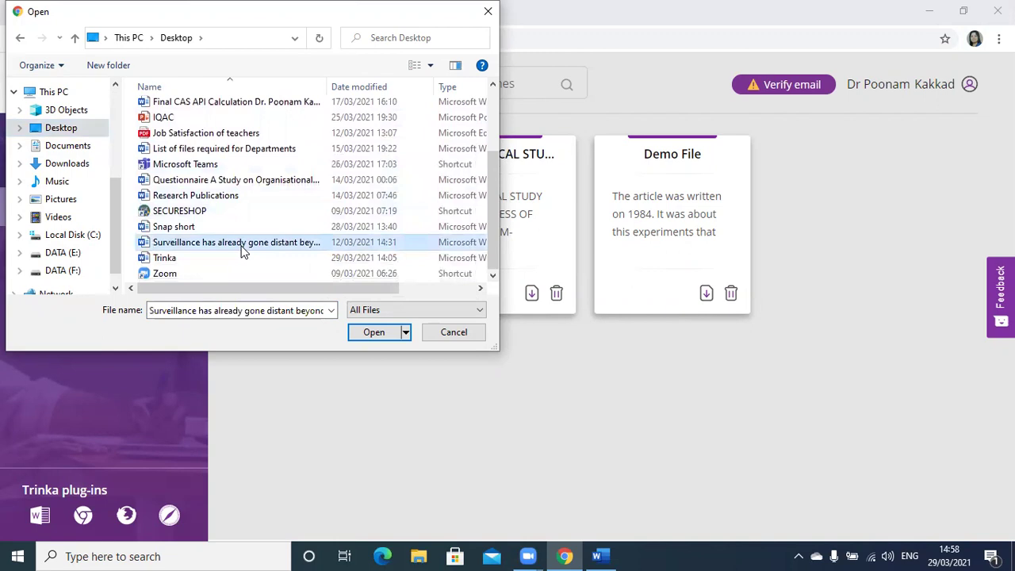
click(378, 332)
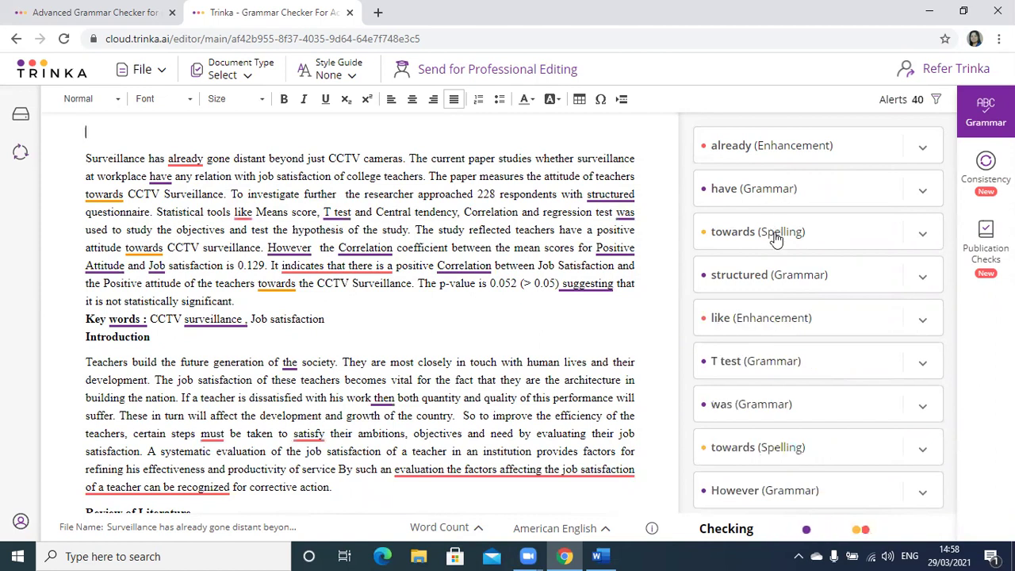
Accept the suggestions to delete "already" and to replace "have" with "has" in the first paragraph.
click(924, 152)
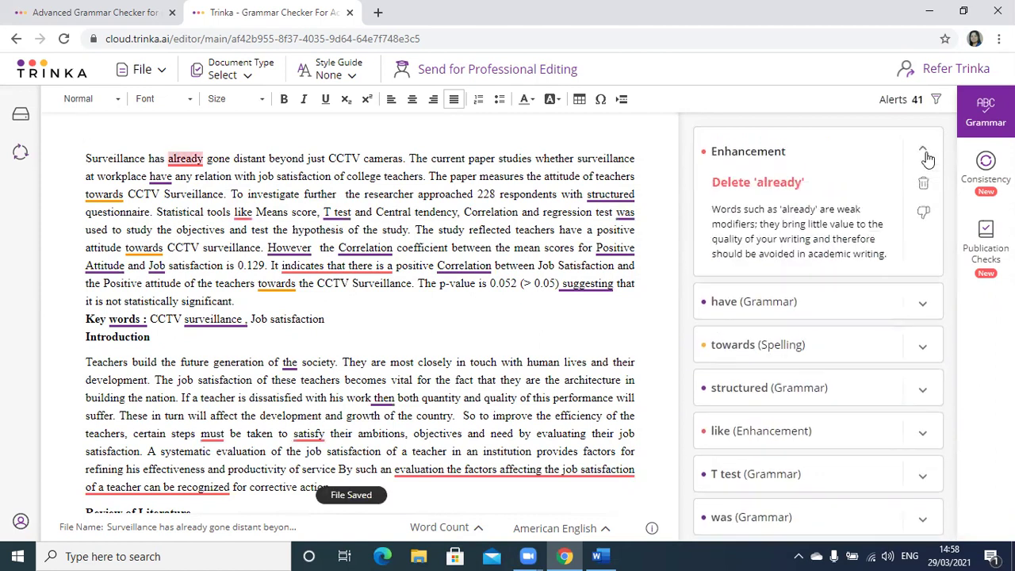
click(781, 187)
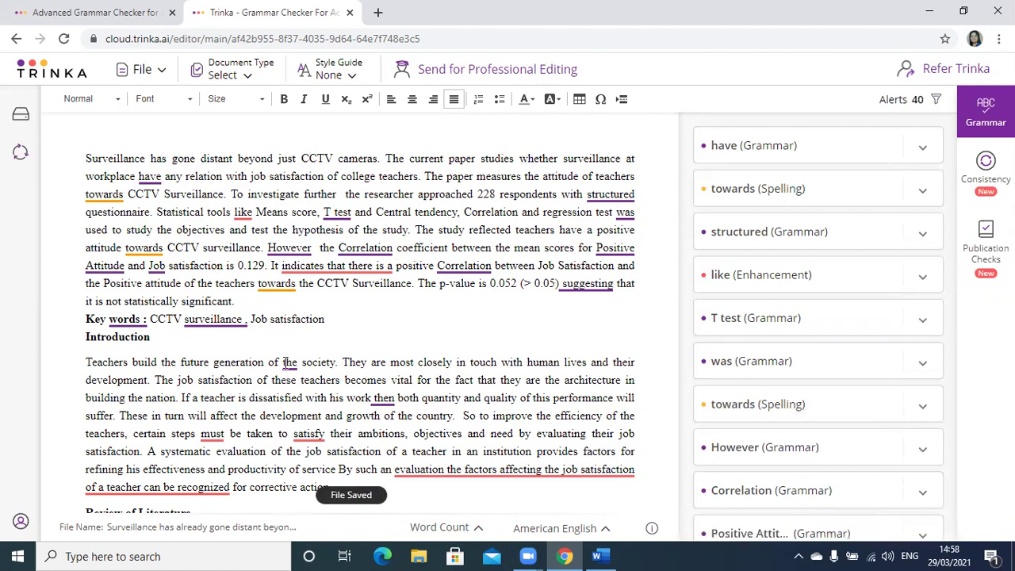
click(922, 154)
click(789, 187)
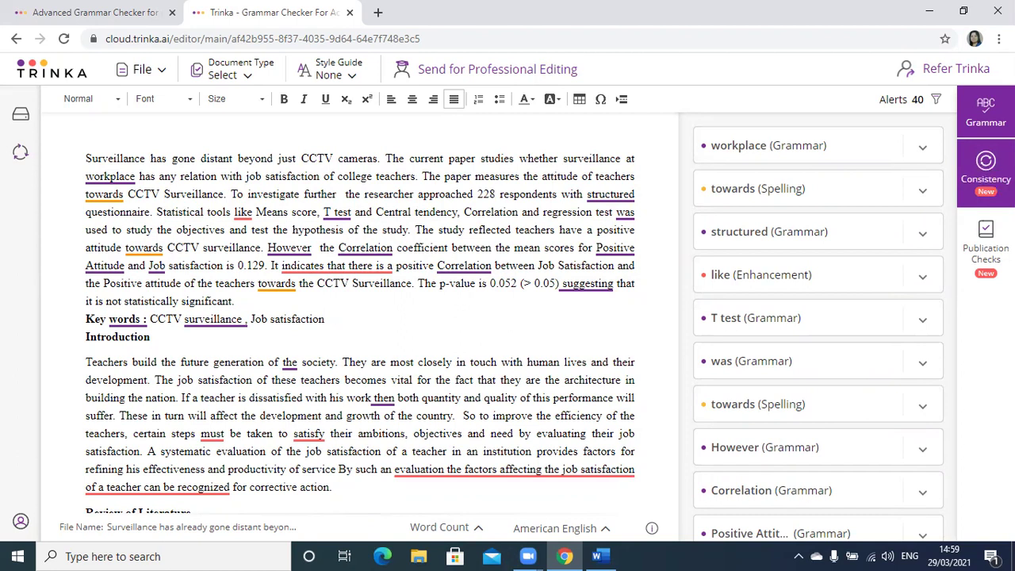
Examine what the Publication Readiness Checks cover for the uploaded document, and return to My Drive.
click(987, 243)
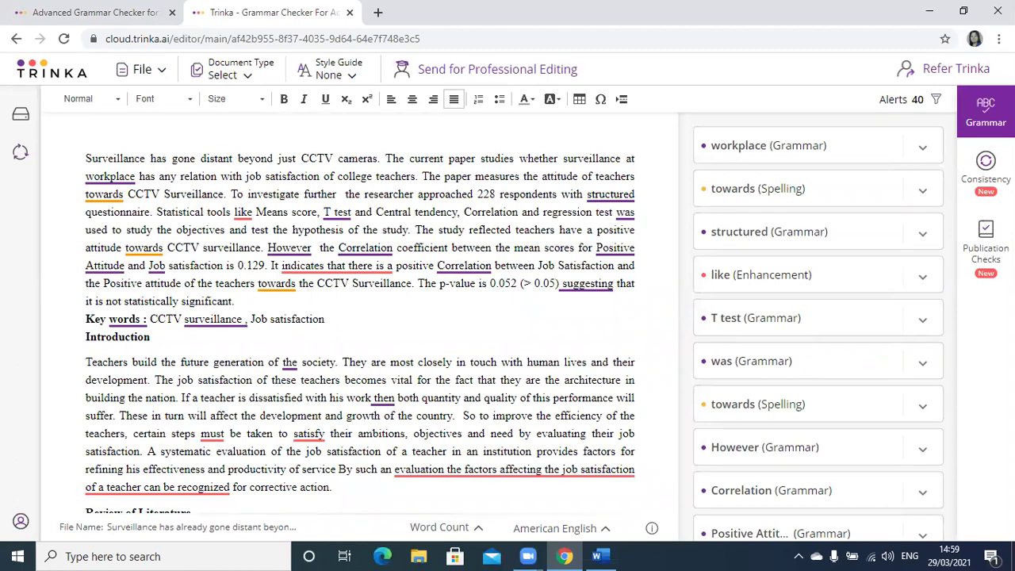
click(986, 249)
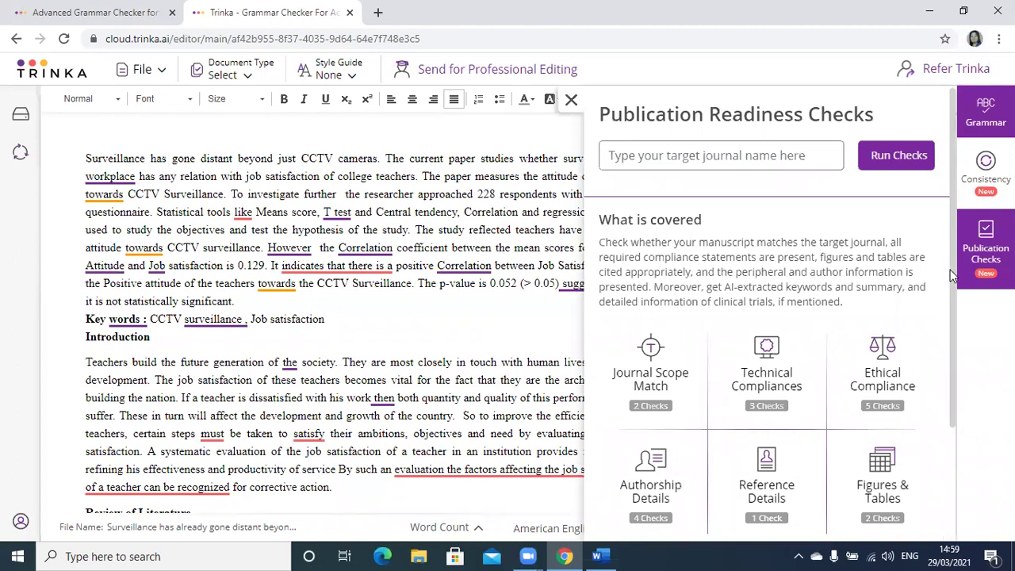
drag(952, 274, 955, 309)
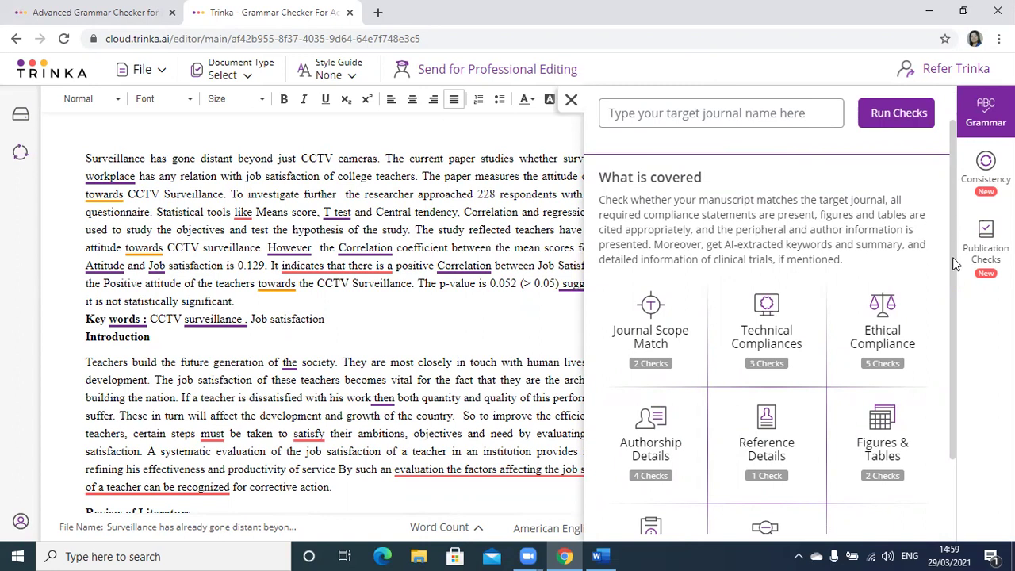
scroll(955, 264, down, 1)
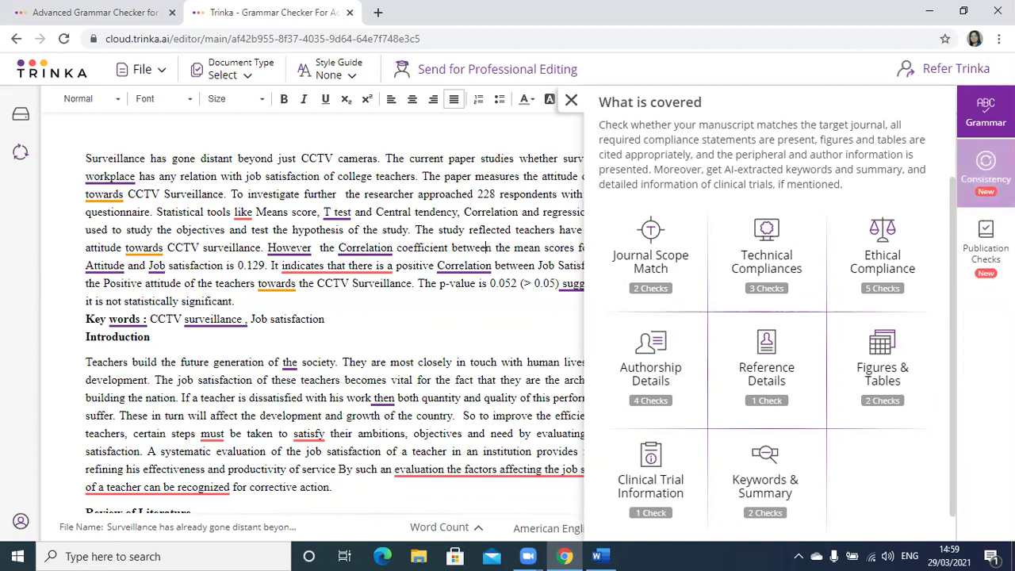
click(986, 236)
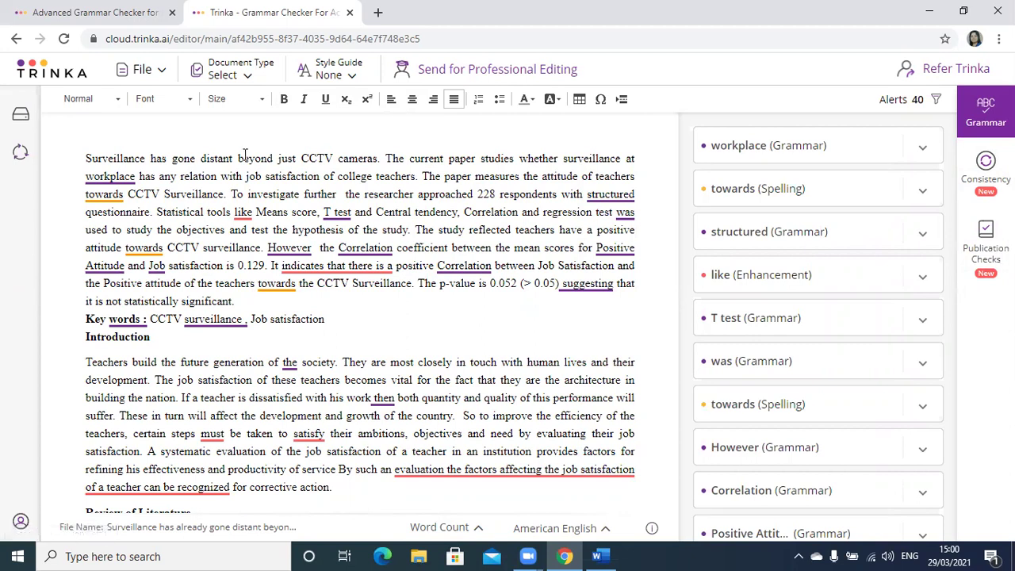
click(15, 40)
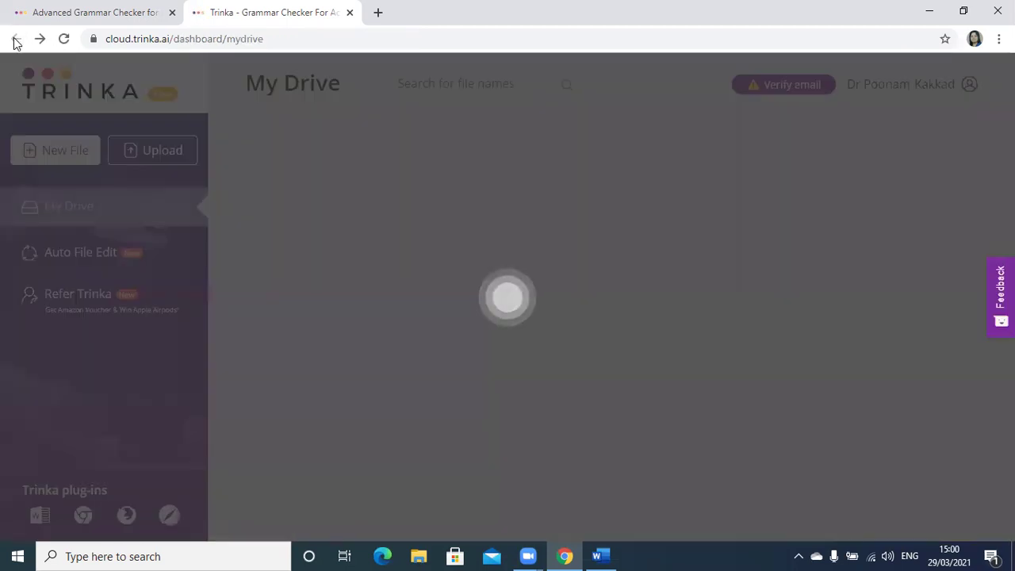